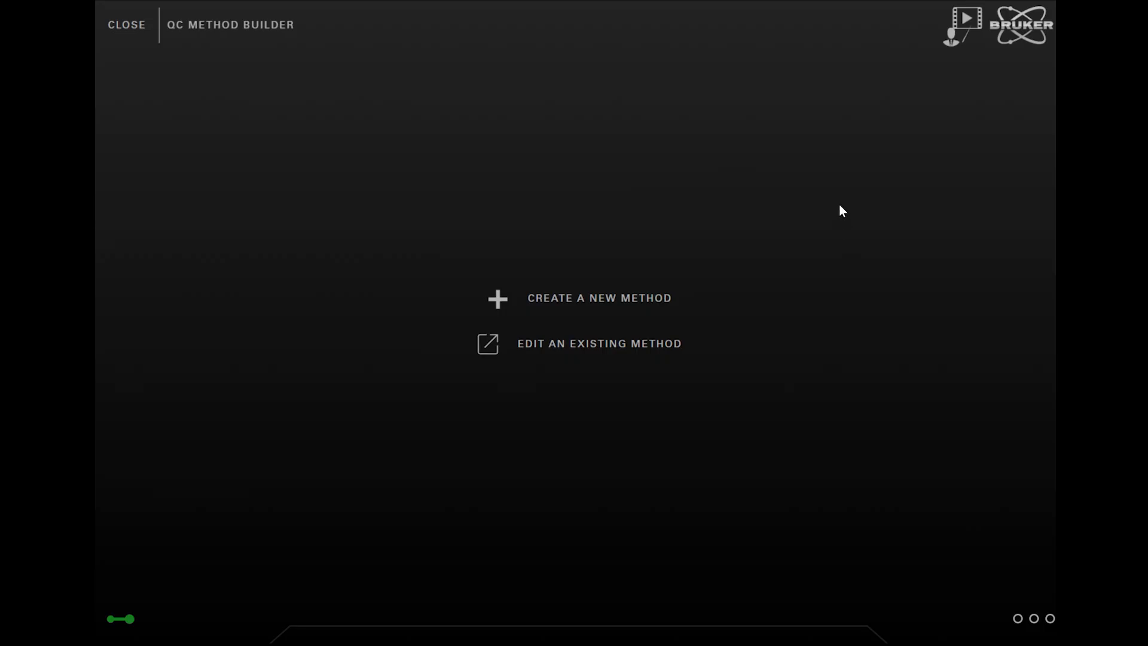
Create a new QC method and enter the description 'Test Version 1'.
click(623, 306)
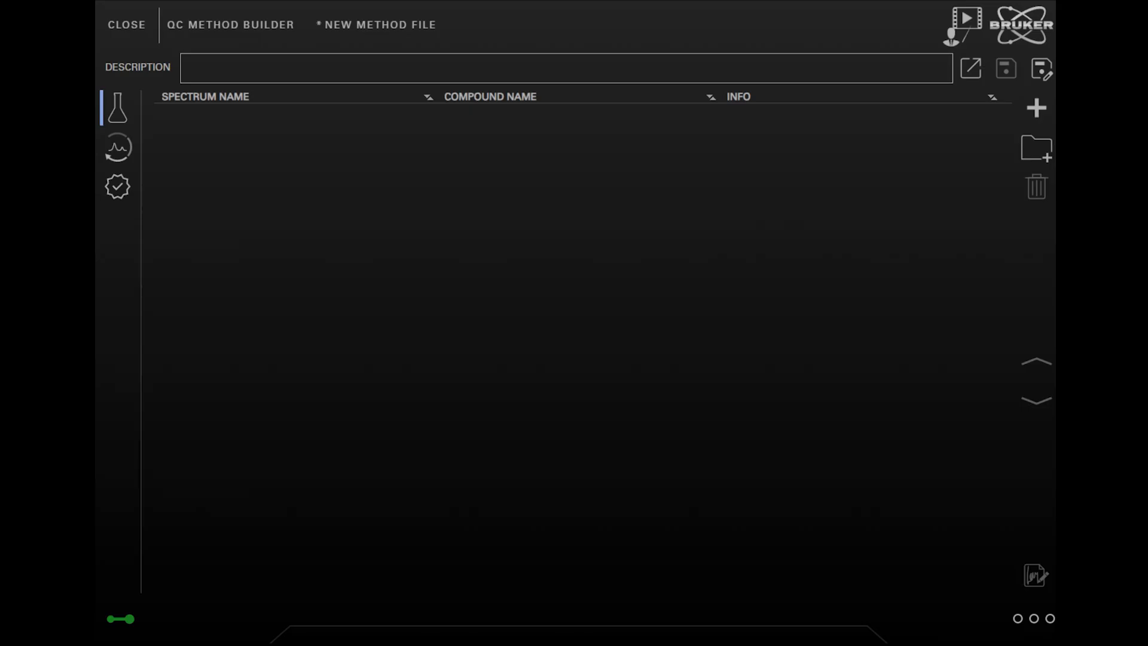
click(476, 71)
text(Test)
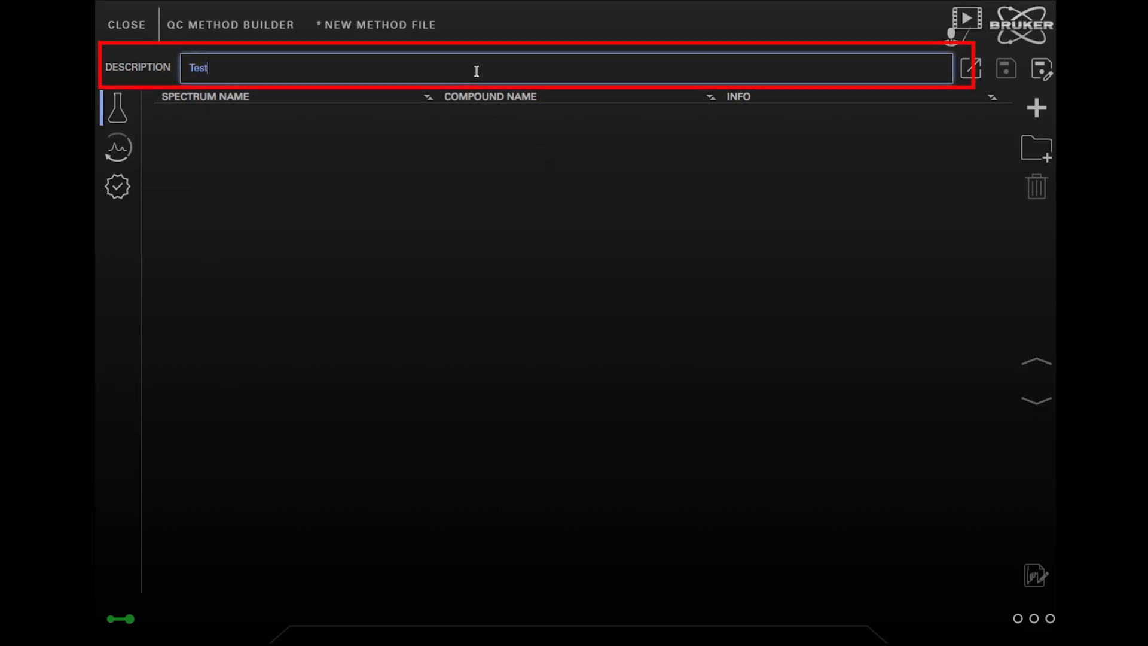
text( Version 1)
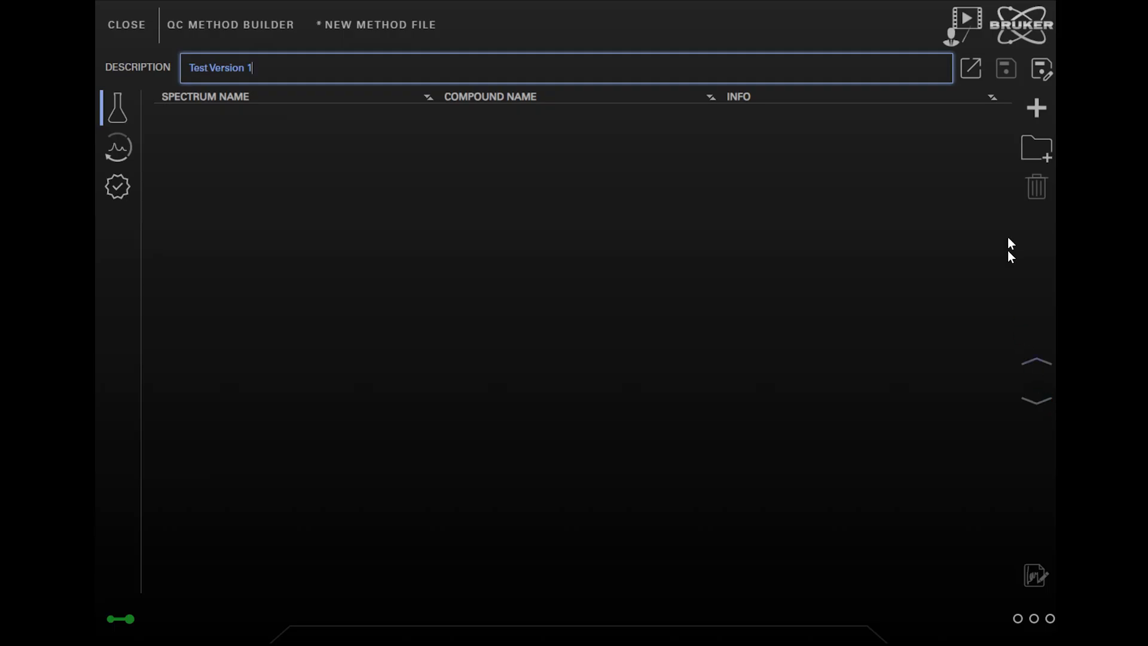
Load all eleven spectra from Data > MIR Basic Demodata > Quick Compare > Multi 2 as references.
click(1027, 147)
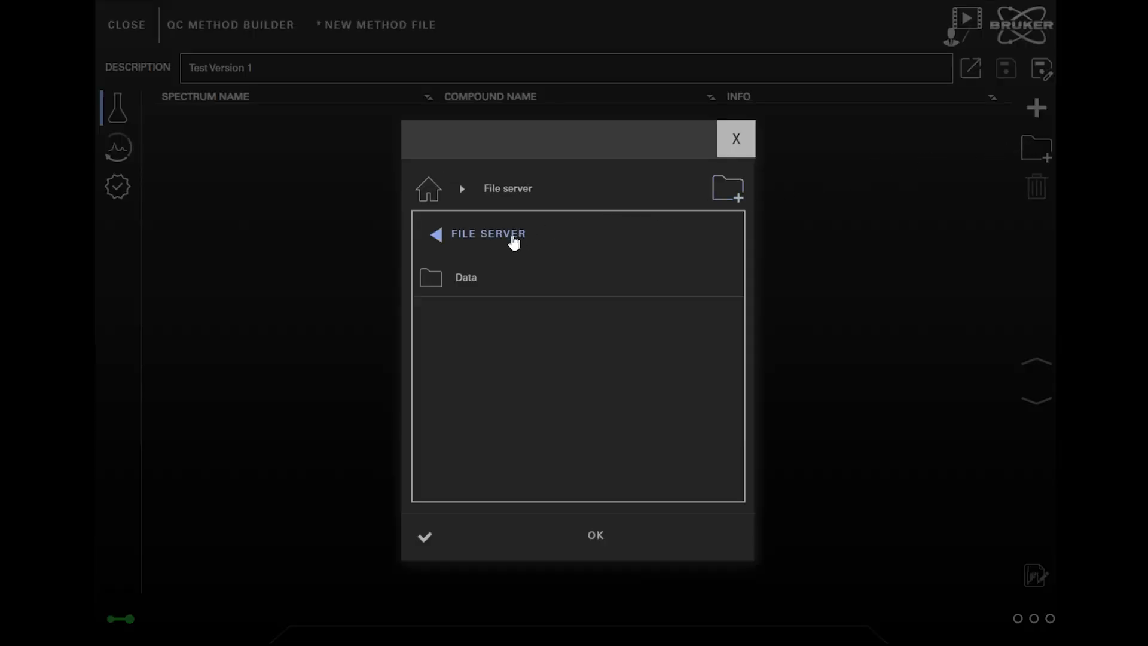
click(466, 281)
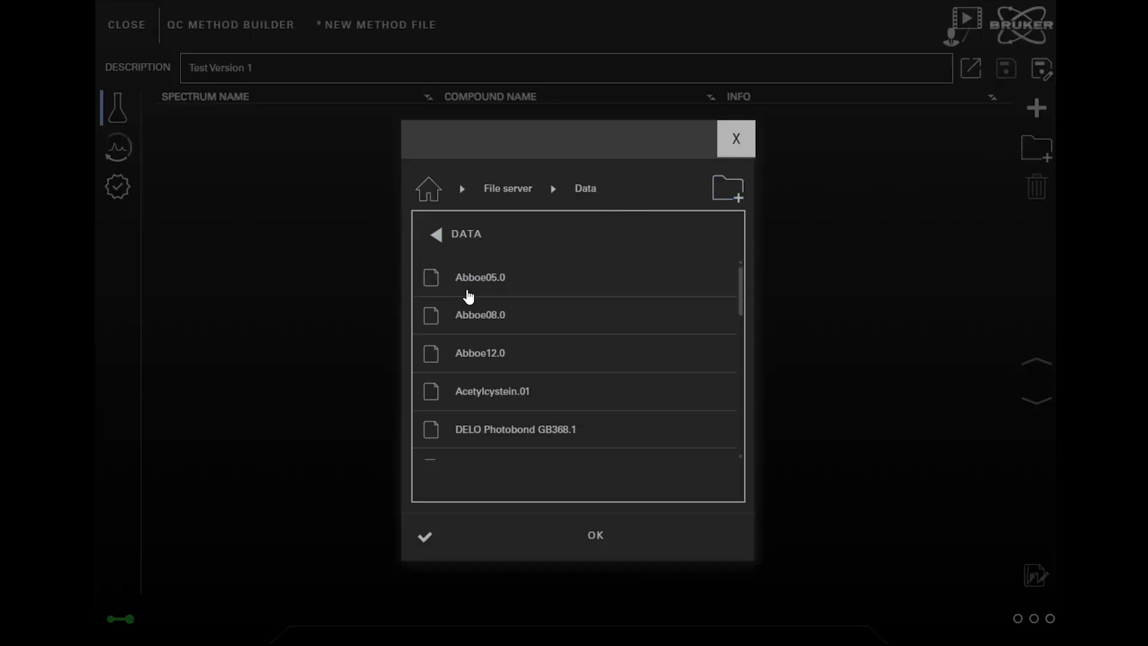
drag(742, 297, 740, 333)
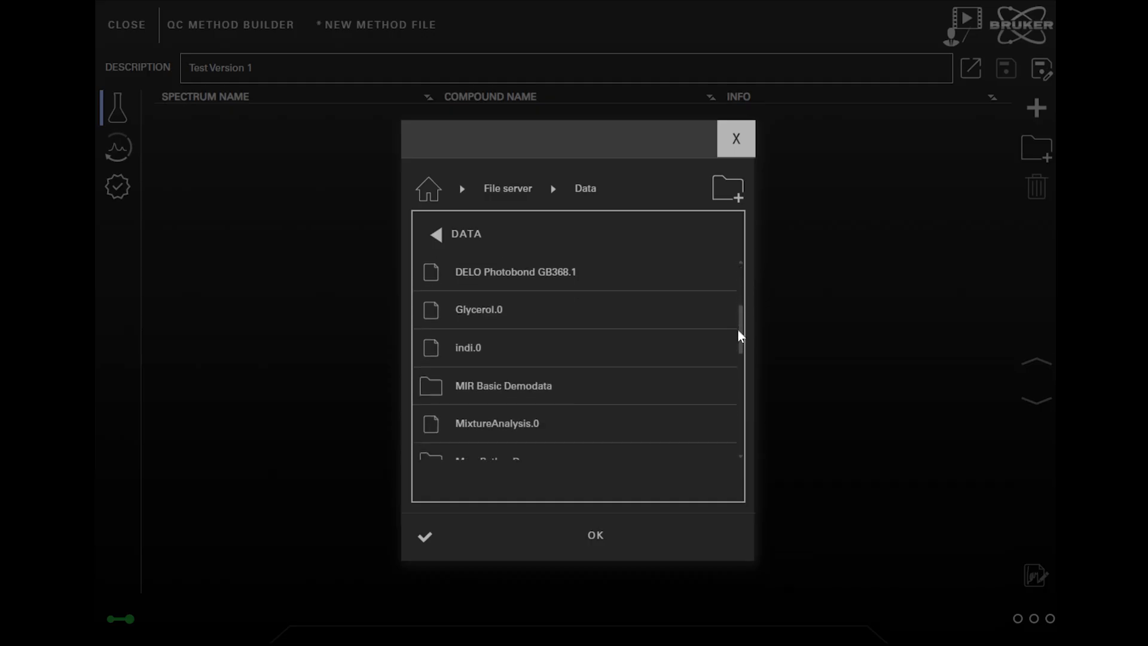
click(556, 367)
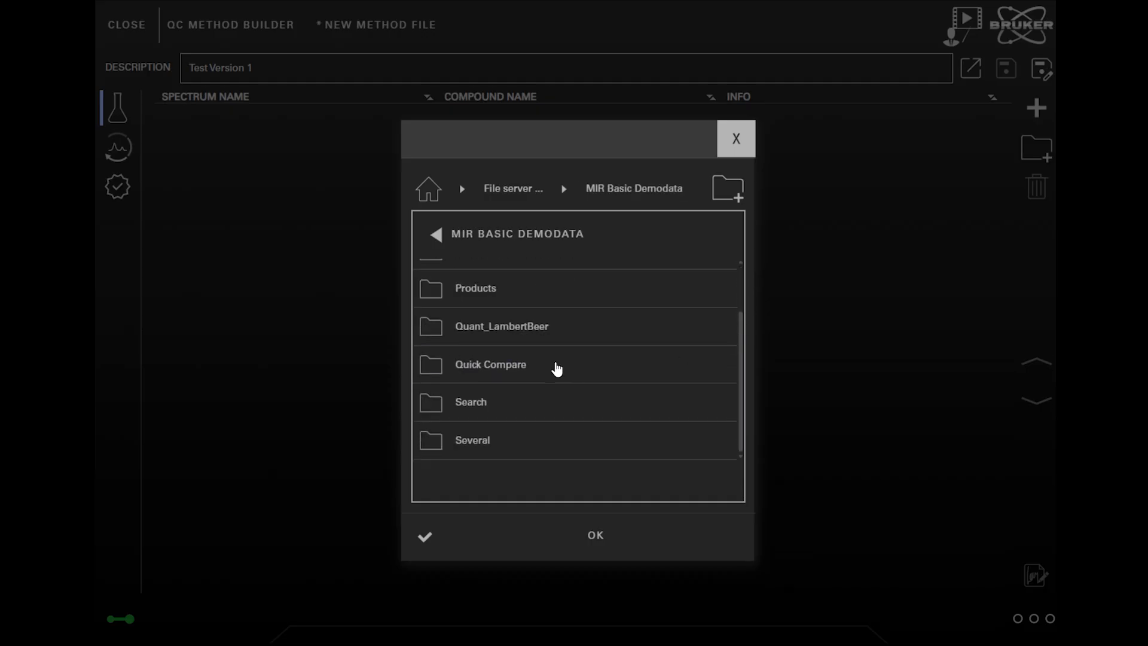
click(479, 370)
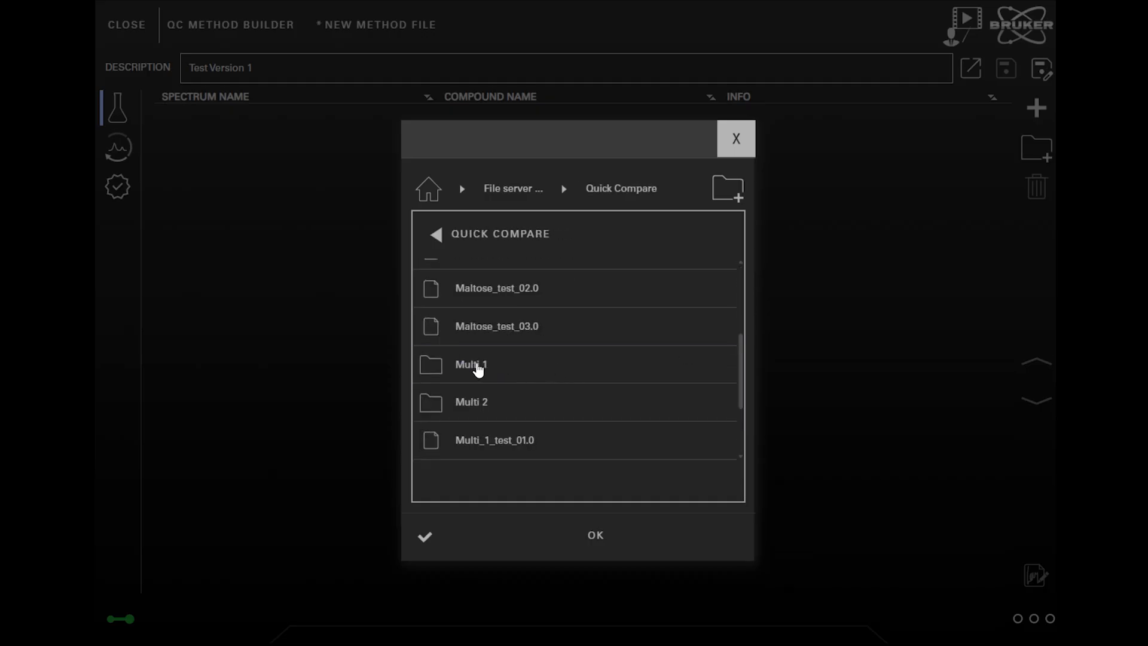
click(475, 411)
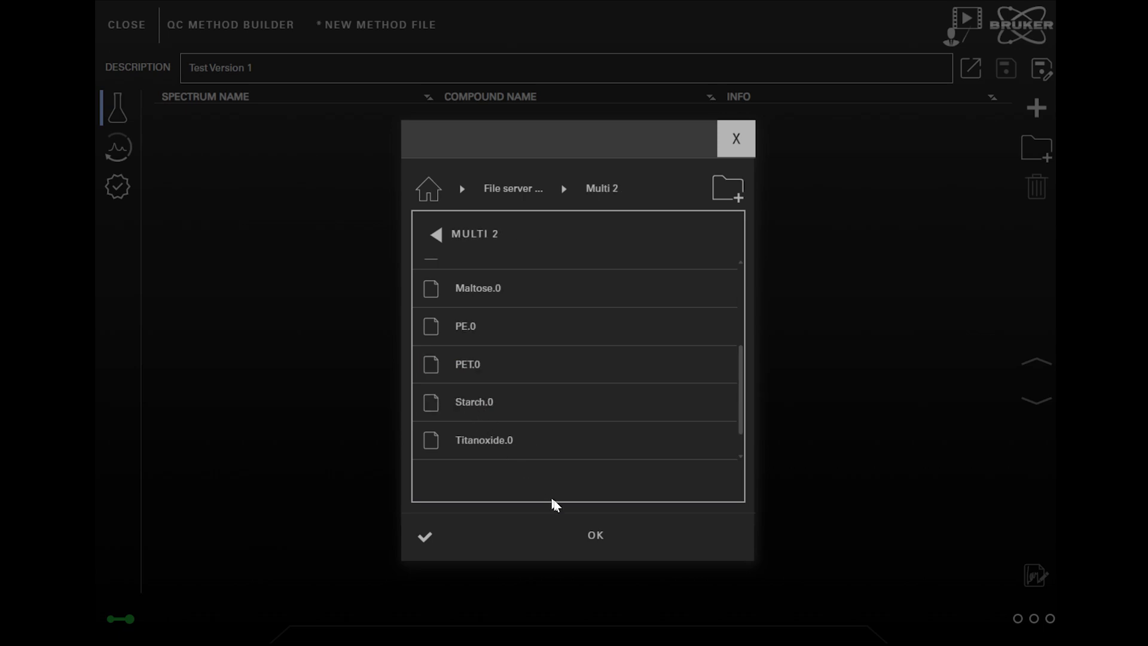
click(597, 535)
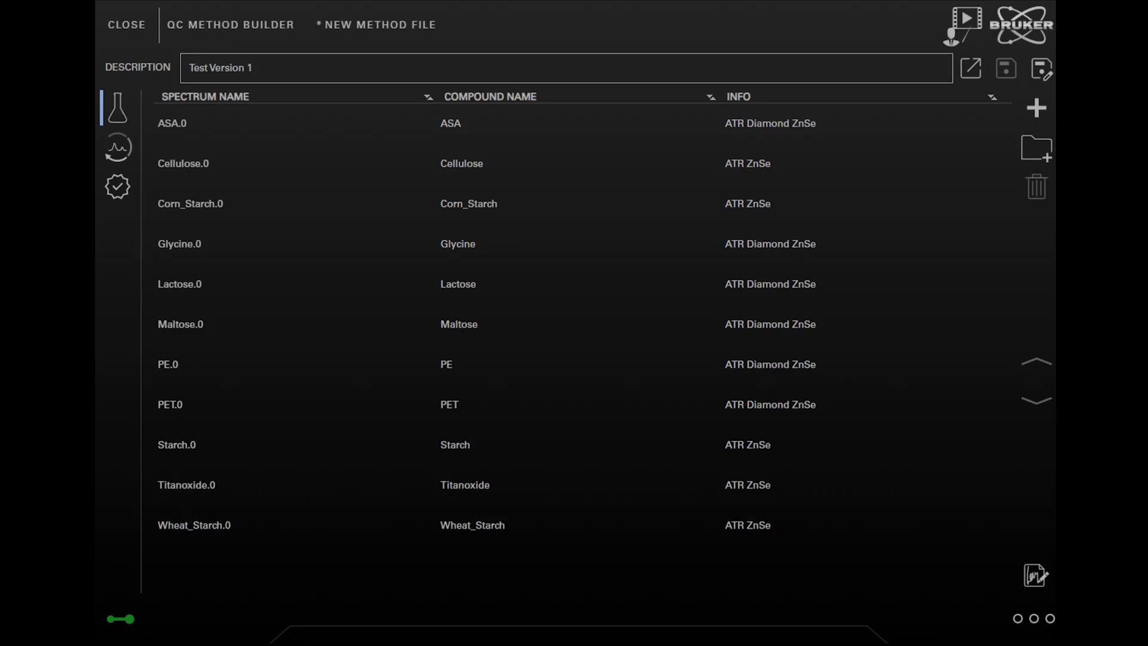
Replace Lactose.0's info 'ATR Diamond ZnSe' with 'Test Text'.
click(802, 285)
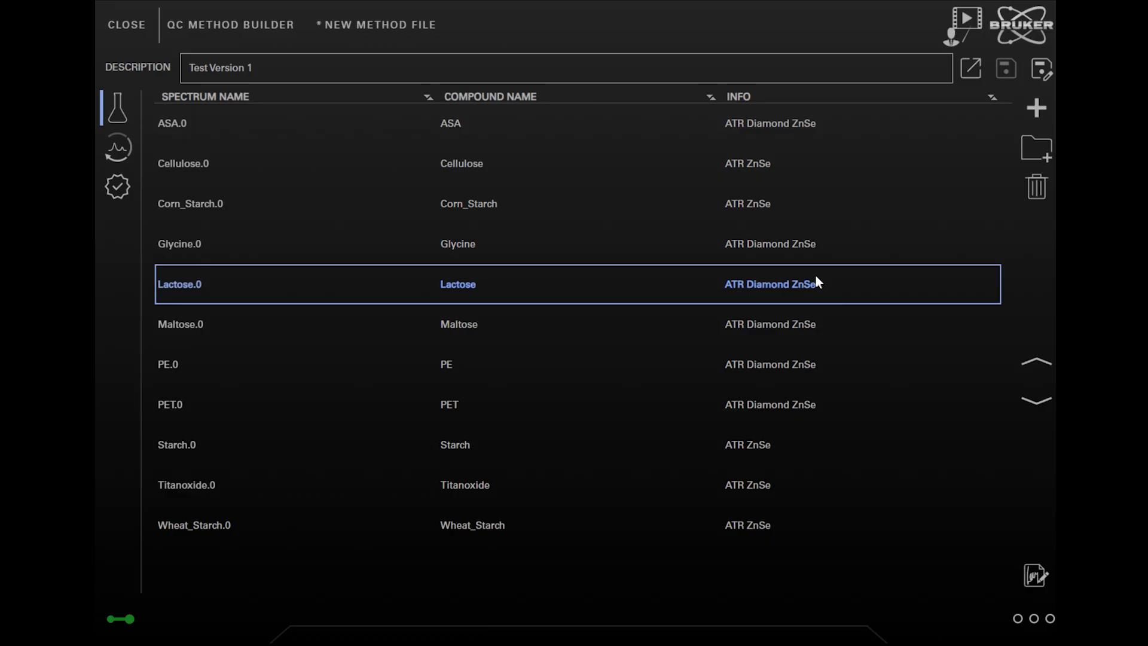
click(814, 282)
double_click(825, 286)
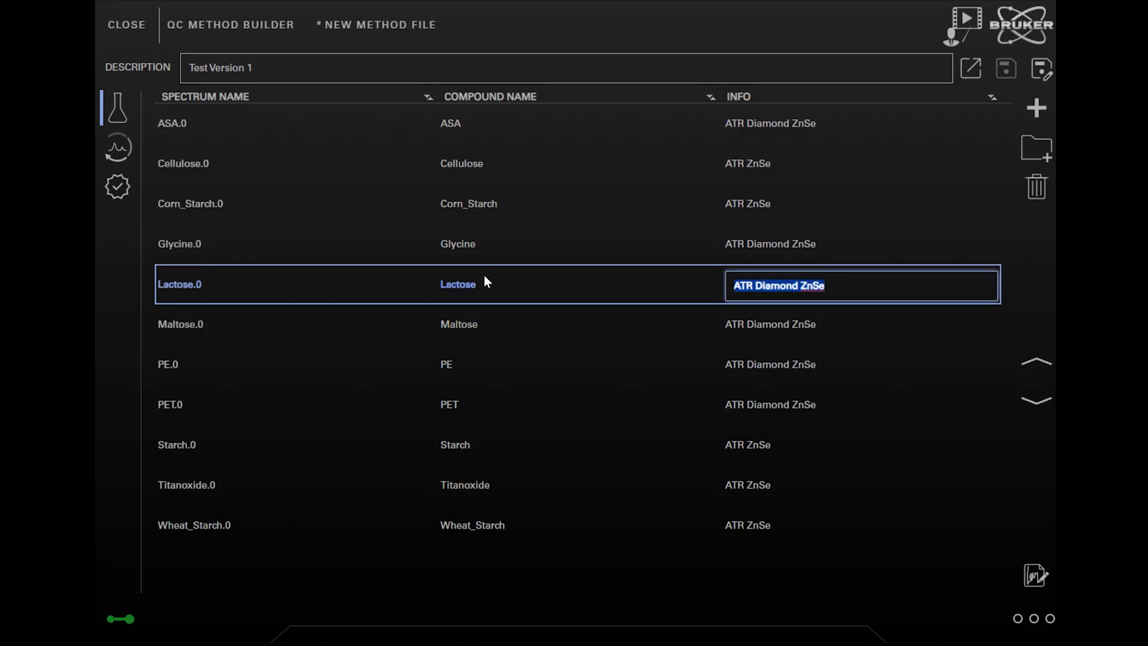
text(Test T)
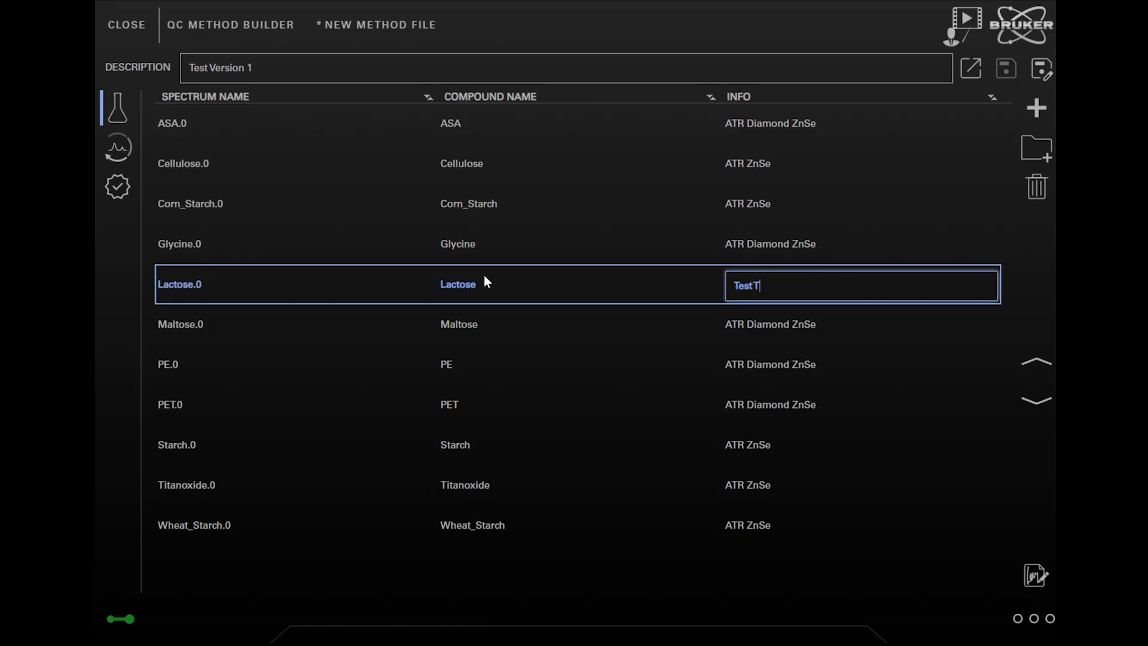
text(ext)
click(992, 293)
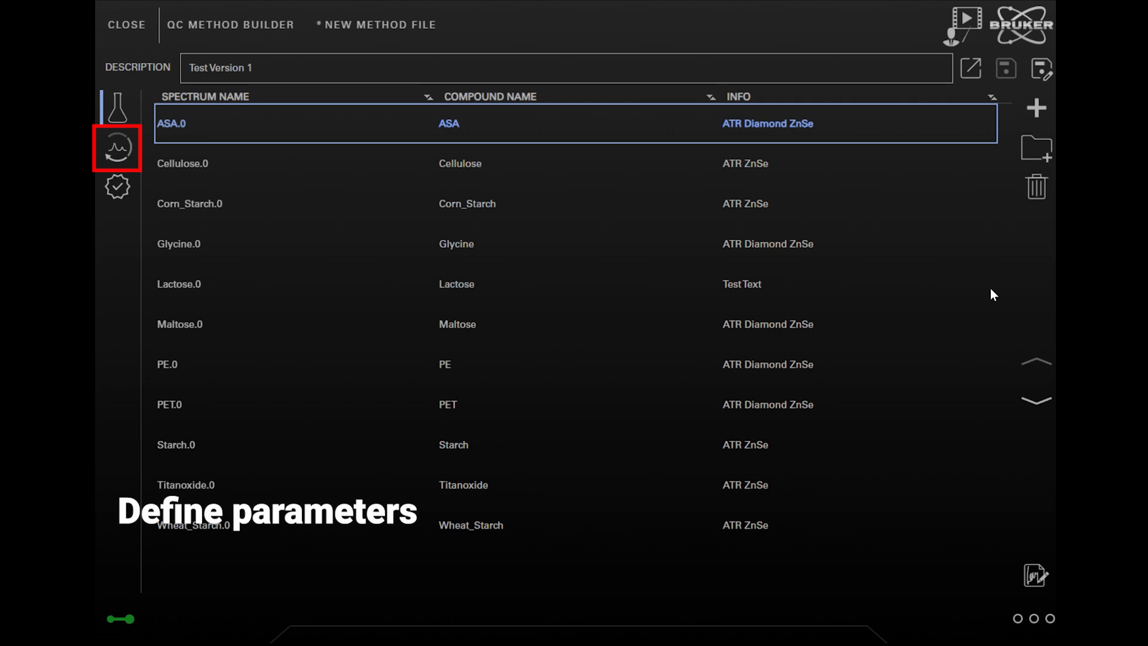
On the evaluation parameters page, keep preprocessing at None and leave Use file limits switched off.
click(115, 151)
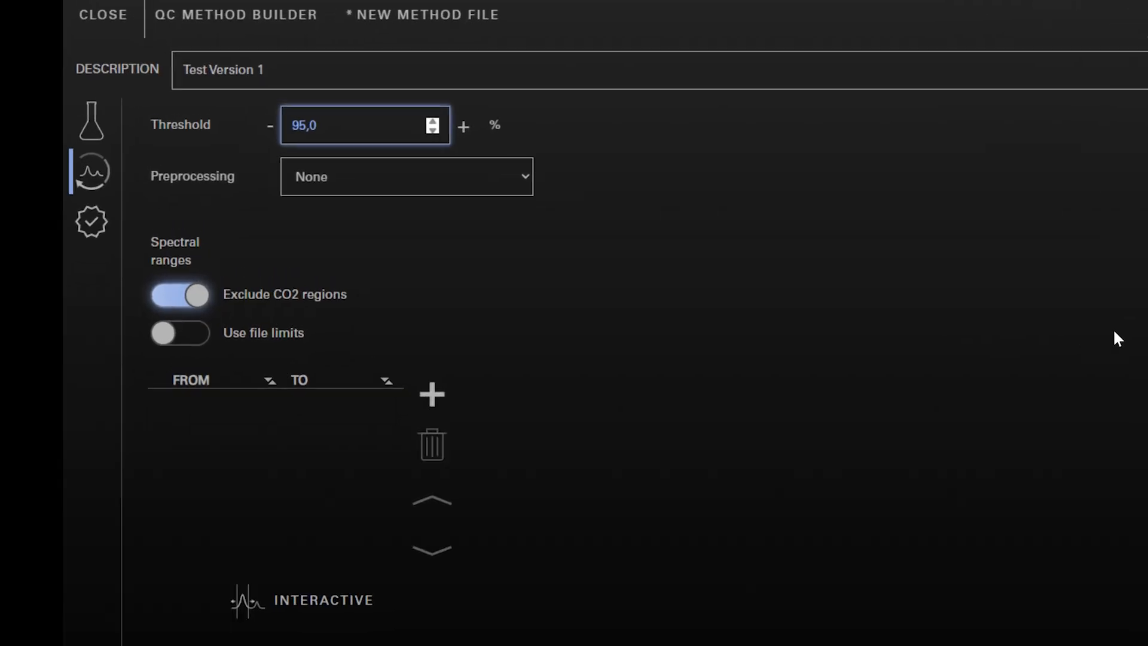
click(525, 179)
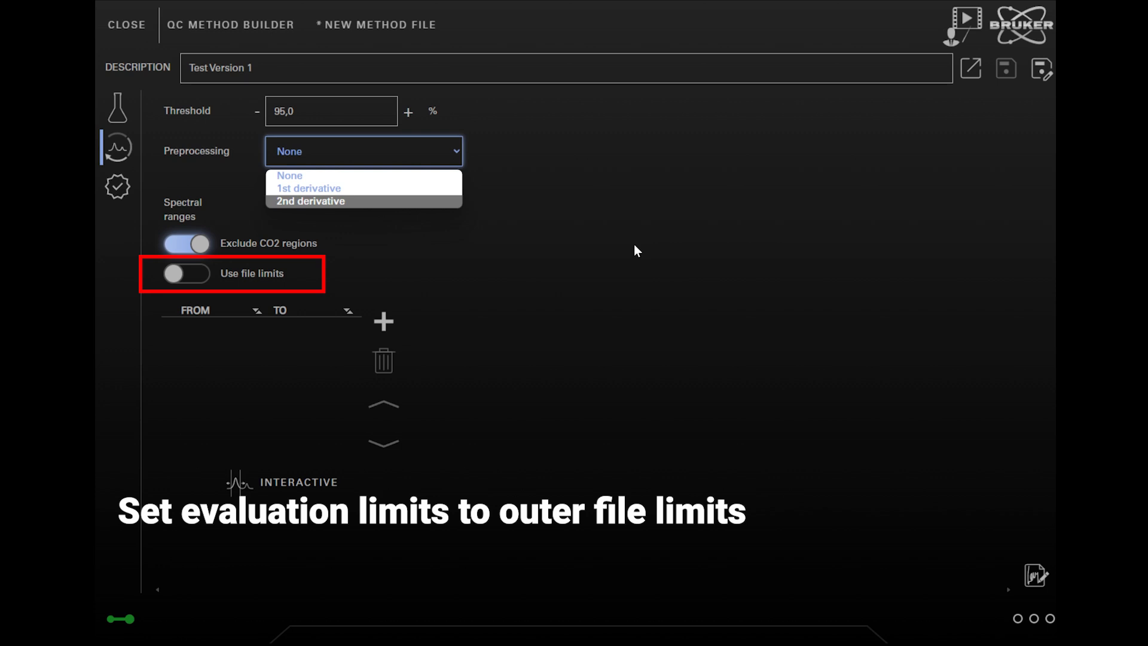
click(183, 274)
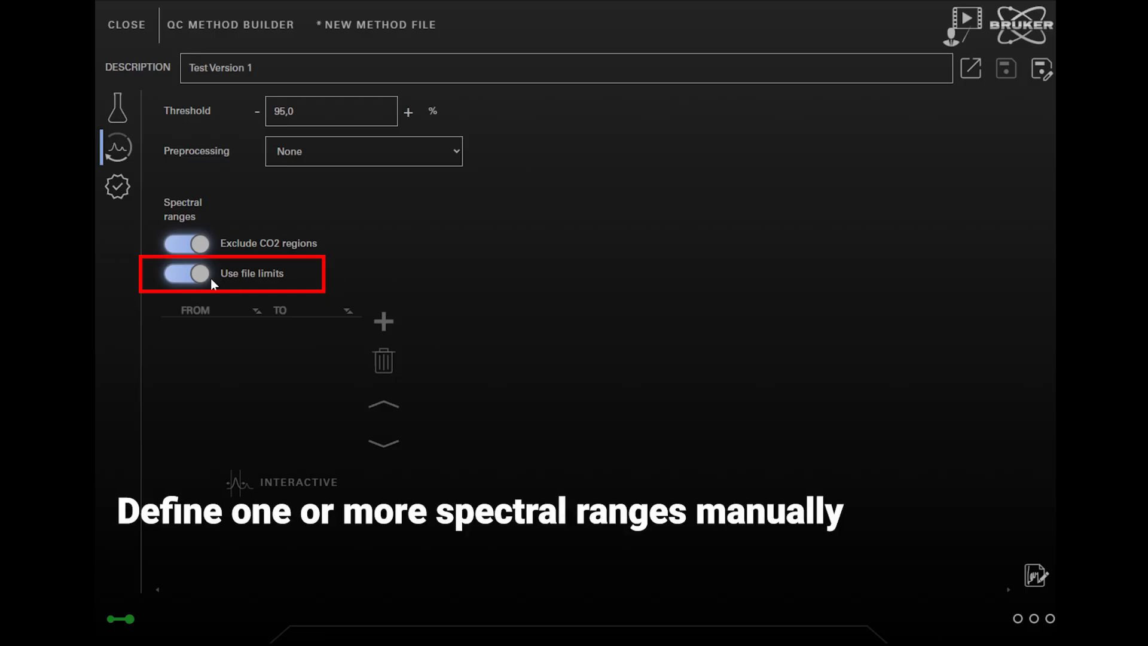
click(177, 278)
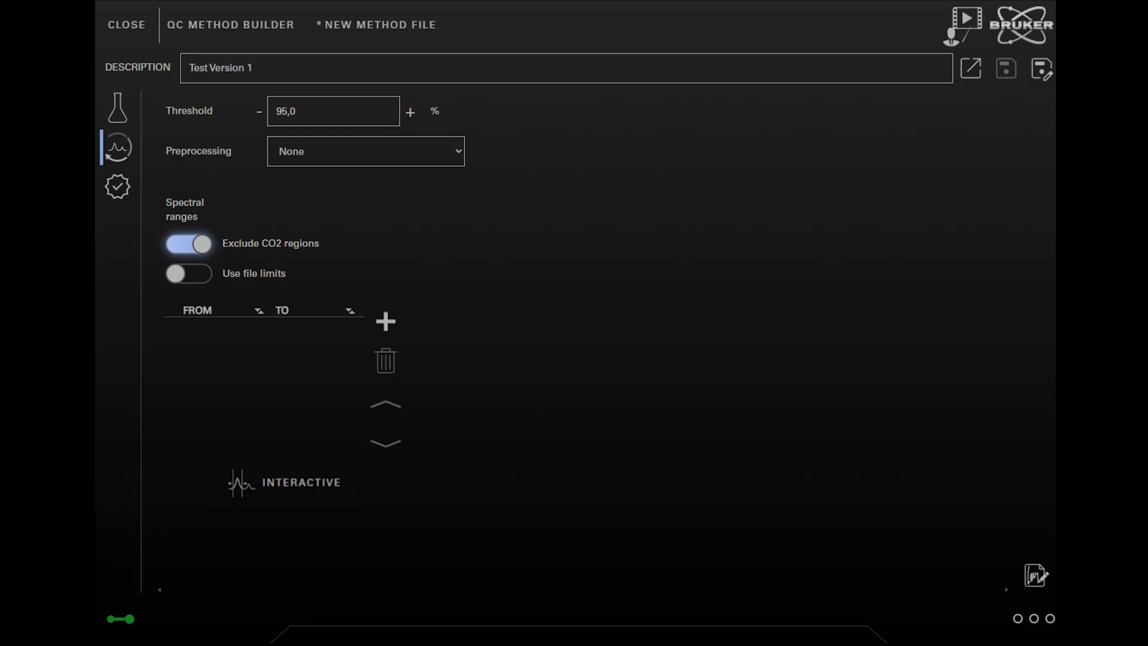
In the interactive range view, add two spectral regions and narrow the second to 4000–2500.
click(277, 486)
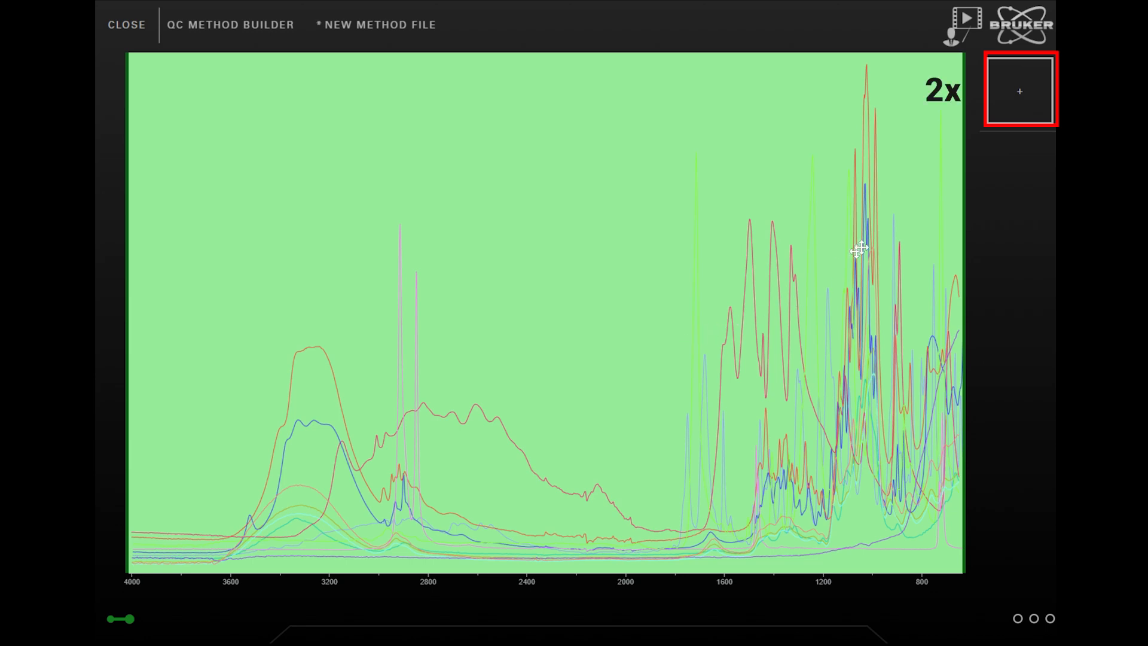
click(1039, 91)
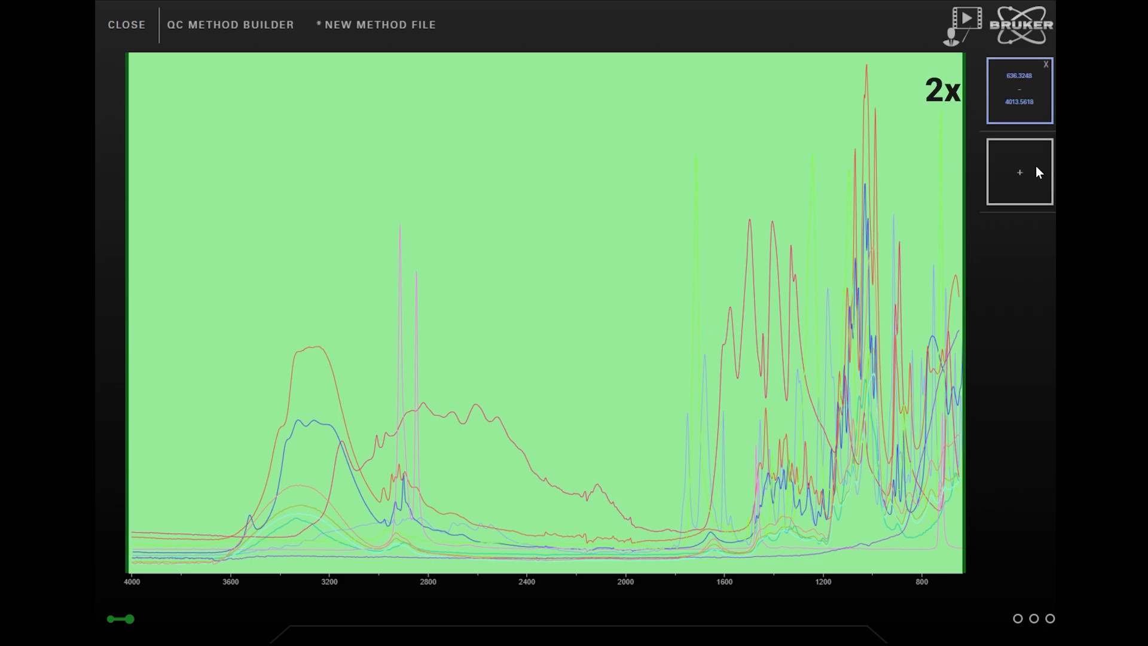
click(1036, 166)
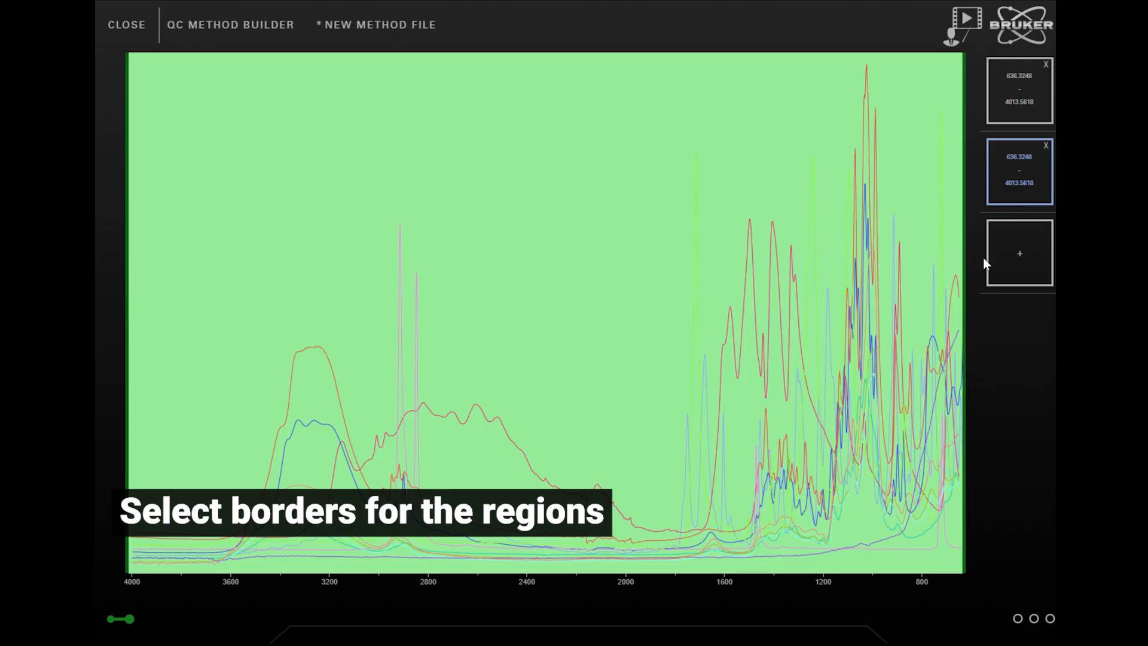
drag(964, 261, 504, 312)
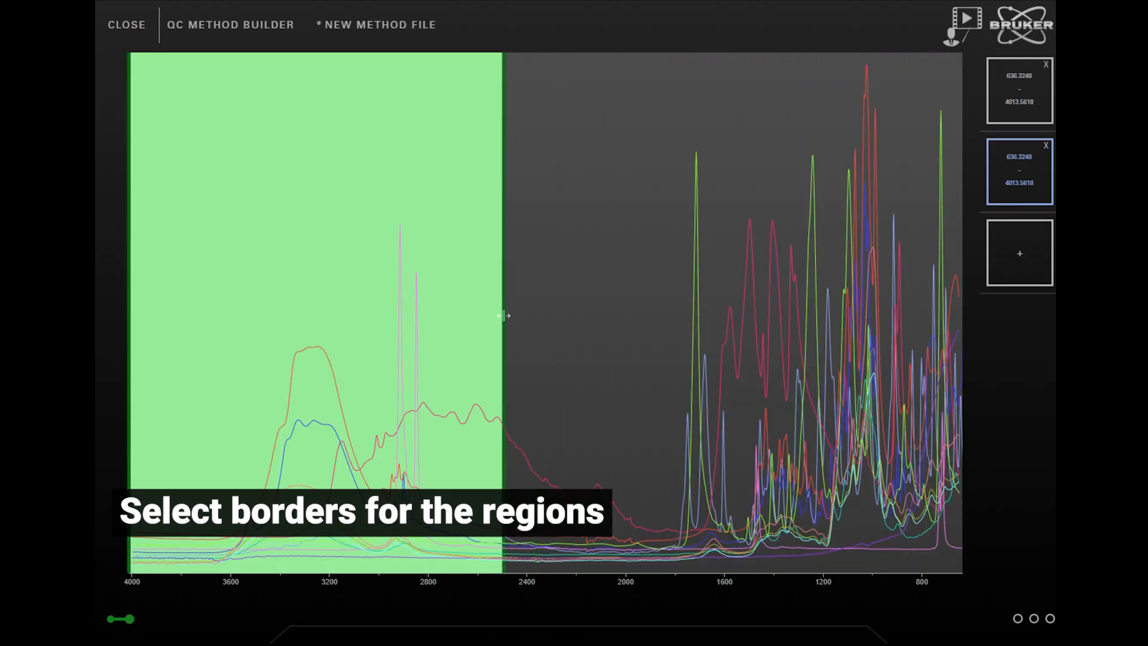
Adjust the regions to 1860–650 and 3700–2490, then return to the settings page.
click(1033, 85)
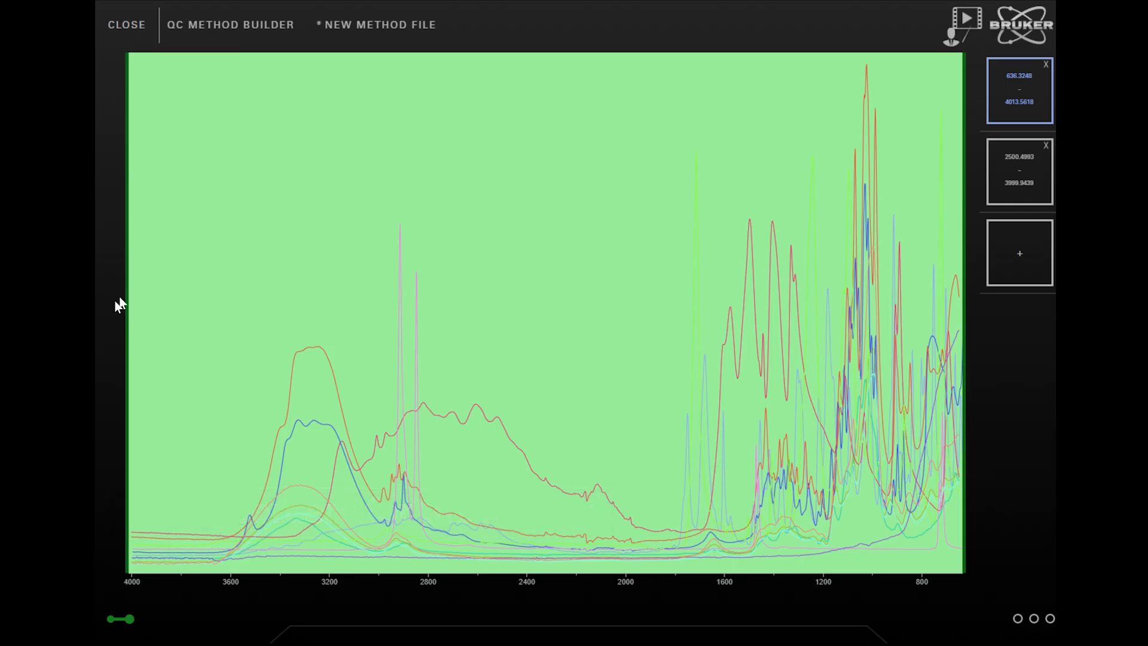
drag(125, 323, 661, 380)
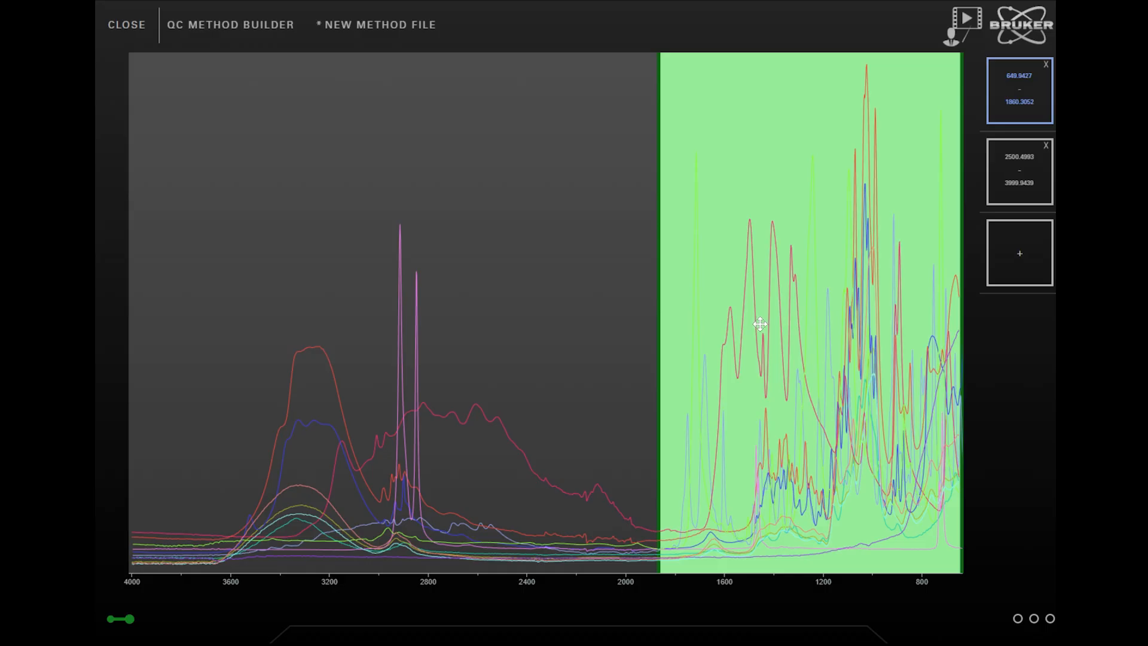
click(1021, 168)
click(1030, 89)
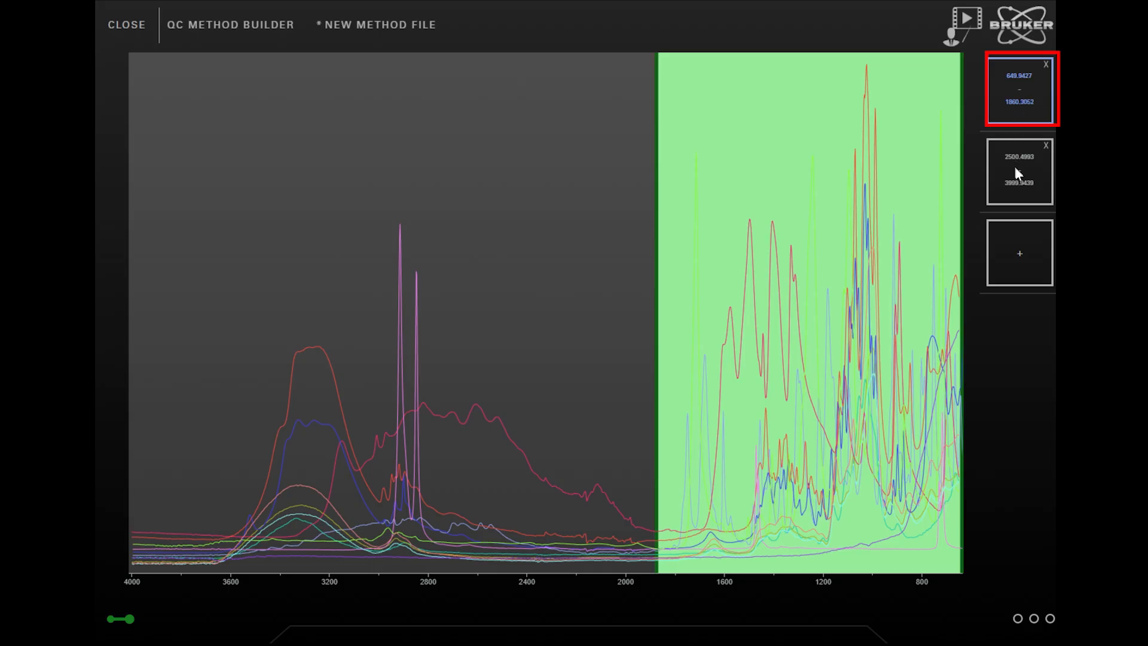
click(1015, 178)
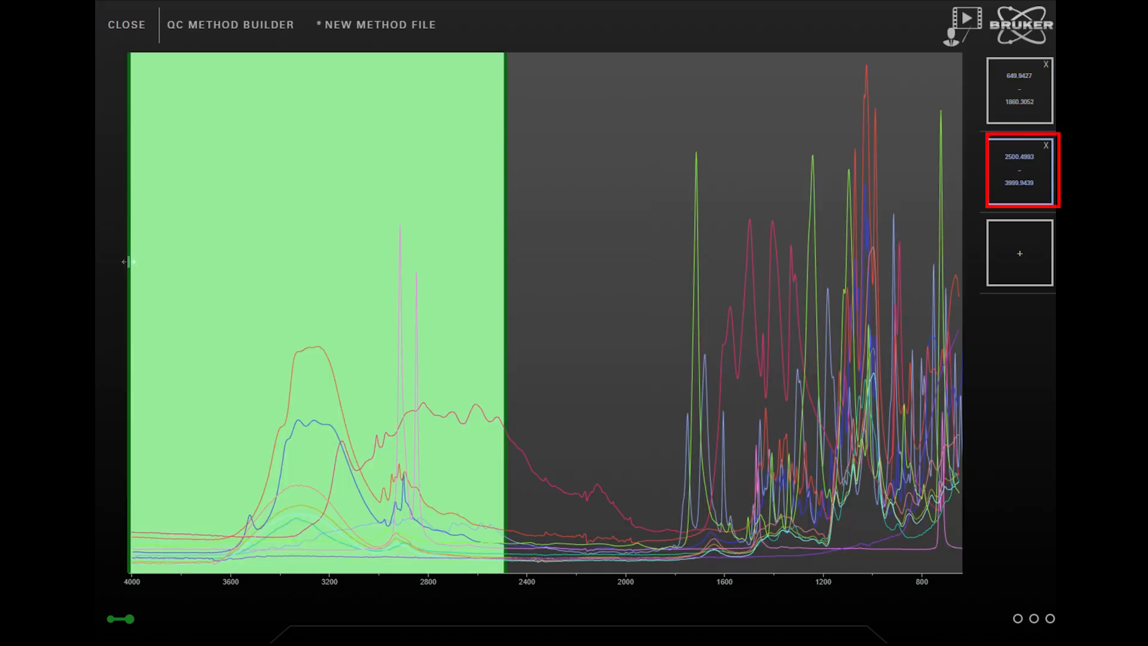
drag(128, 262, 199, 282)
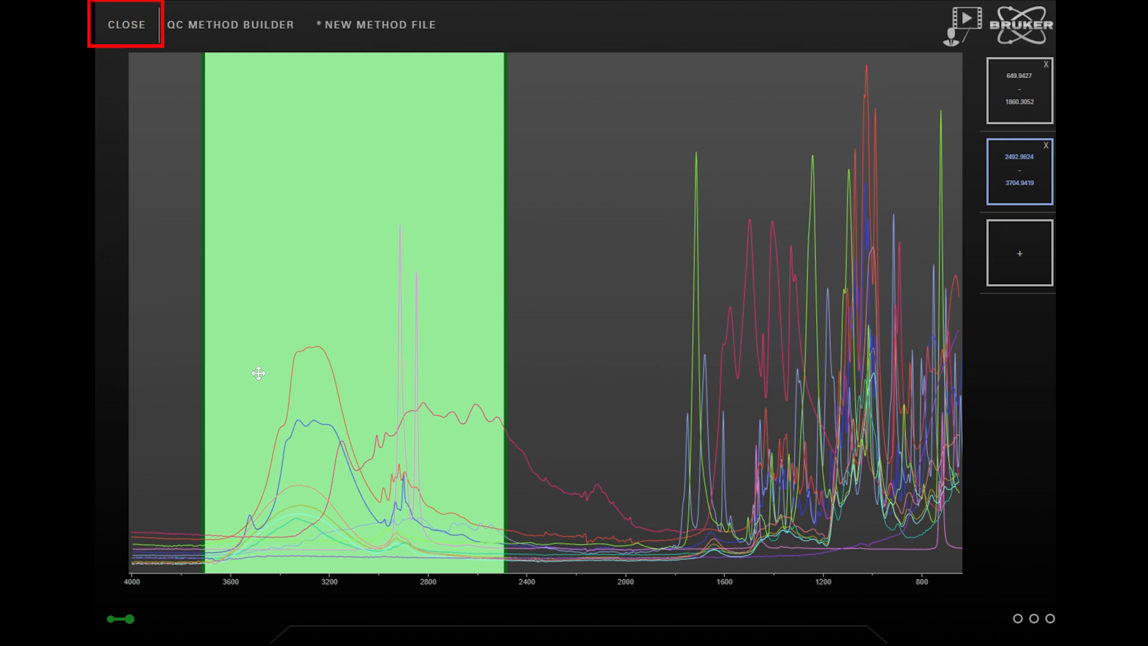
click(116, 37)
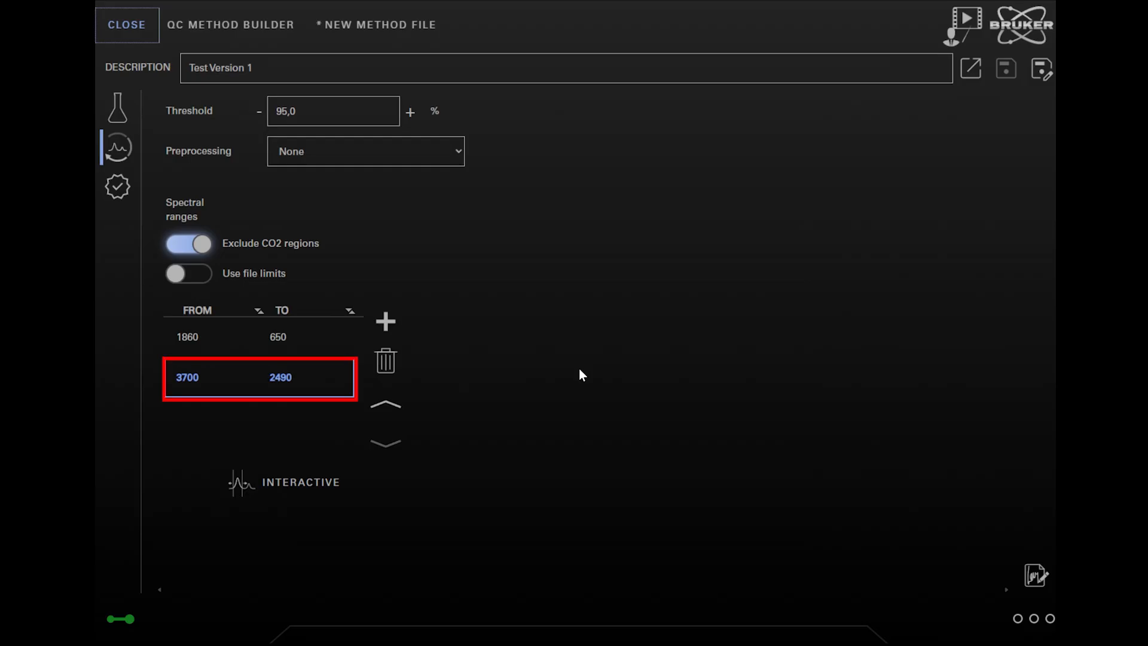
Select the range row, then view the compound list flagging Corn Starch and Starch.
click(290, 382)
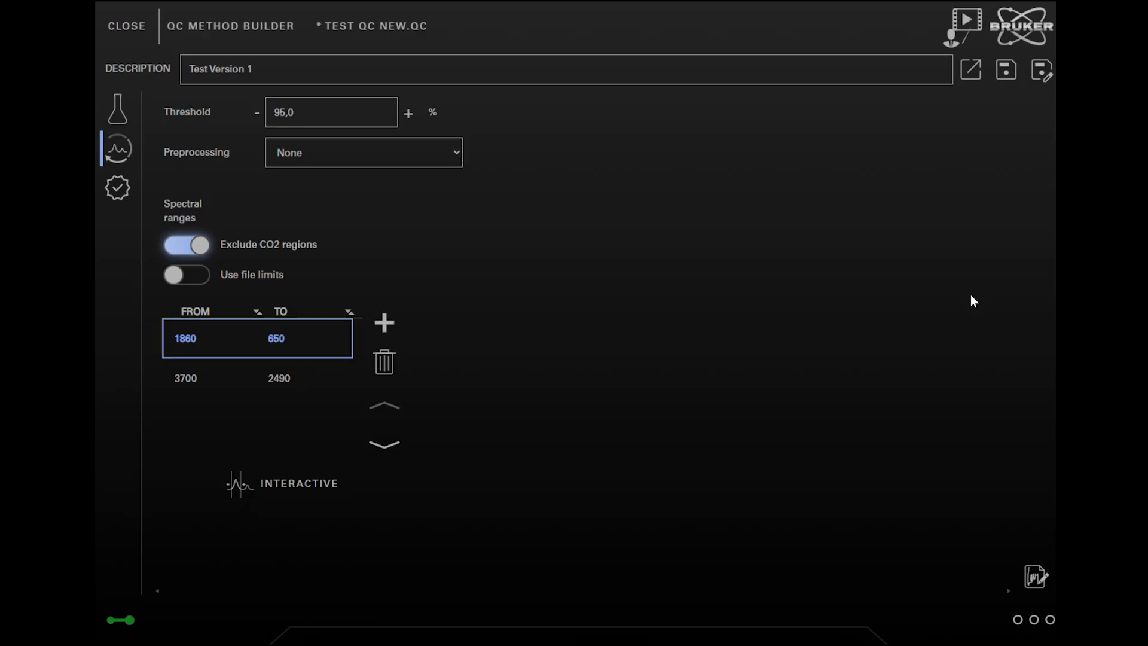
click(119, 196)
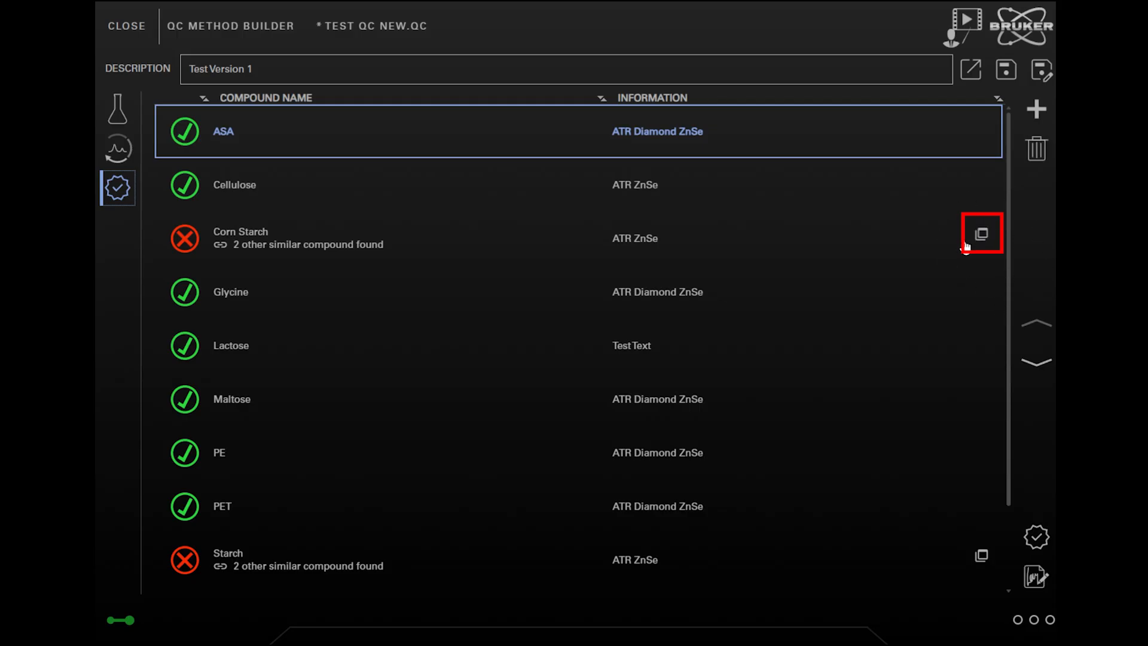
Create a group named 'Starch' containing Corn_Starch.0, Starch.0 and Wheat_Starch.0.
click(981, 234)
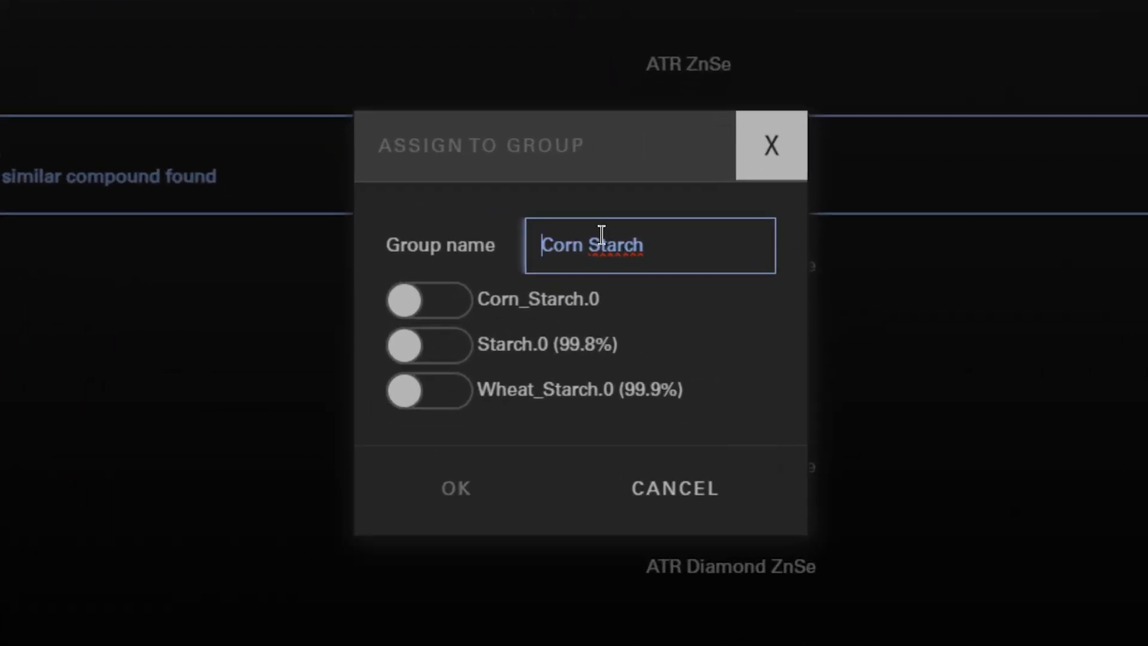
click(589, 243)
key(BackSpace)
key(BackSpace)
key(BackSpace)
key(BackSpace)
key(BackSpace)
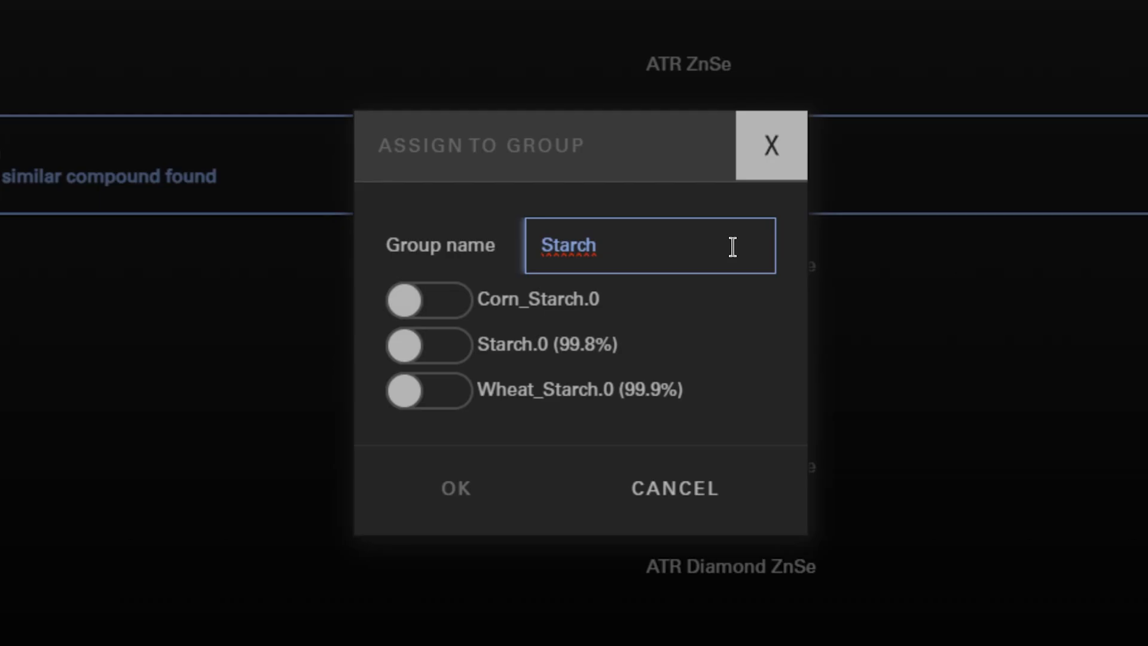
click(452, 304)
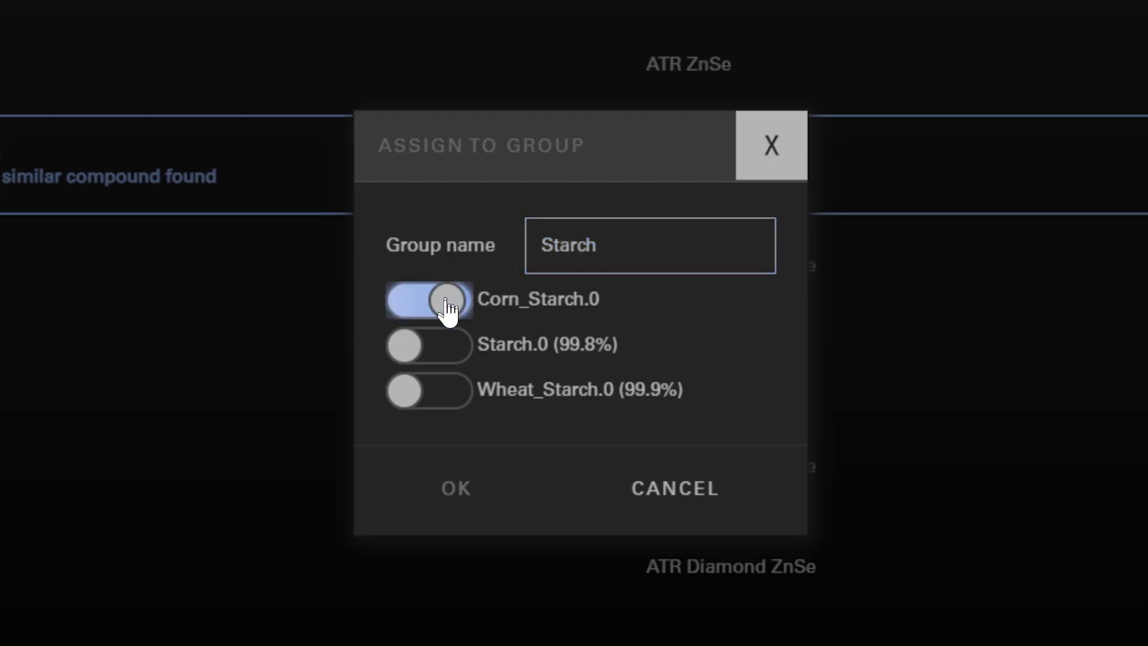
click(445, 344)
click(450, 396)
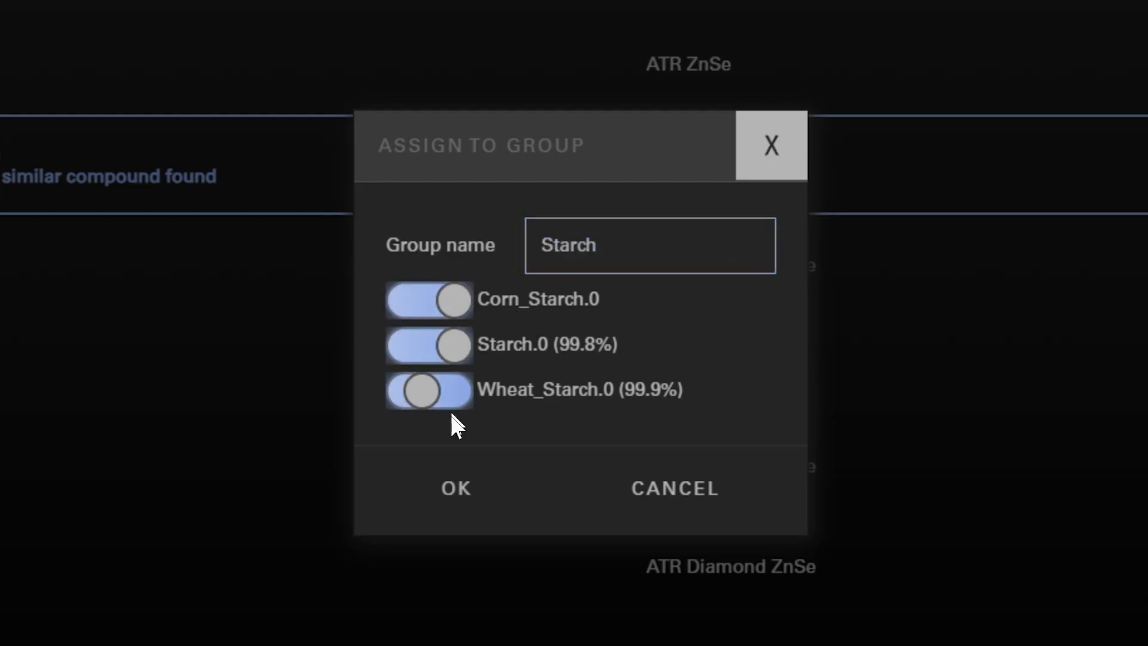
click(451, 499)
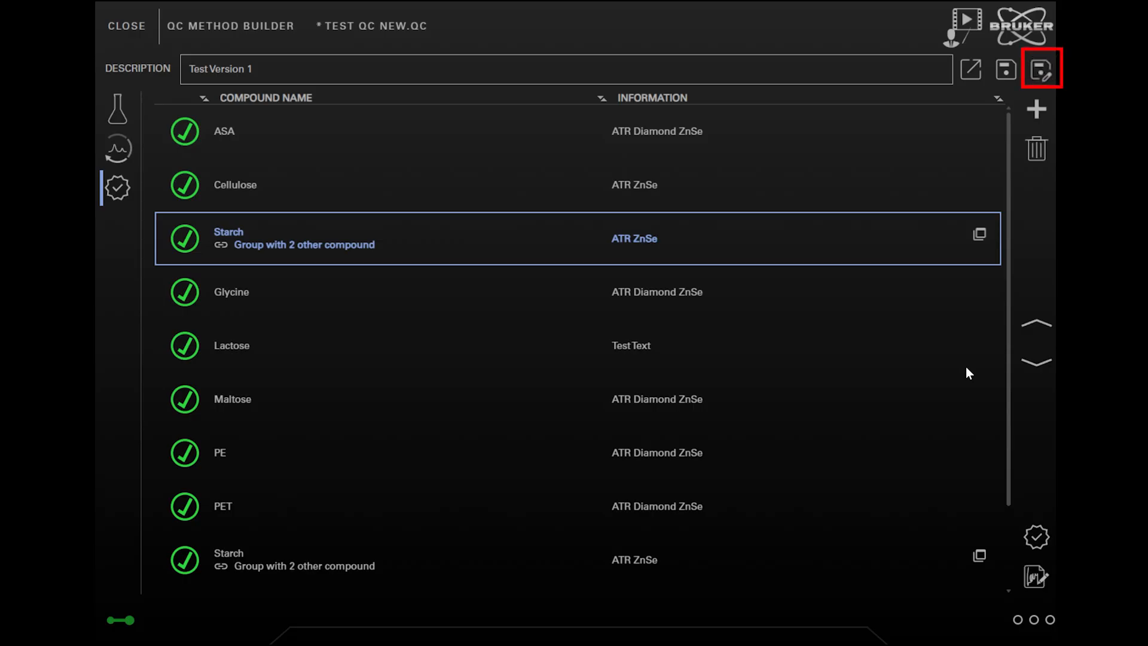
Save the method under a new name by appending 2, giving 'Test QC NEW2.qc'.
click(1041, 69)
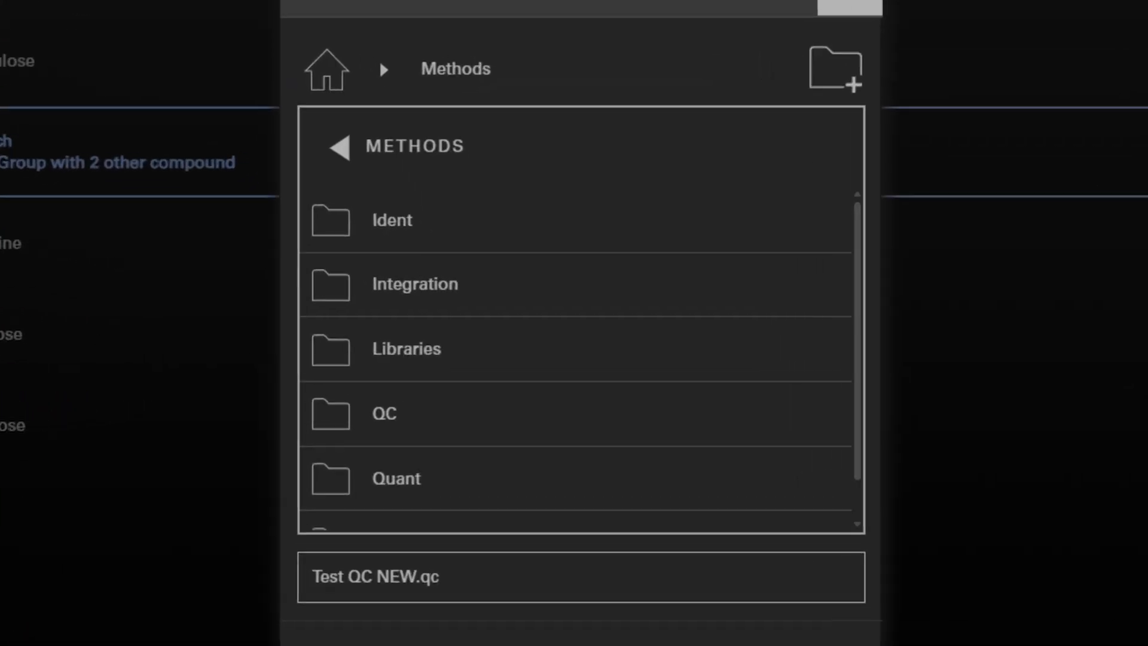
click(422, 579)
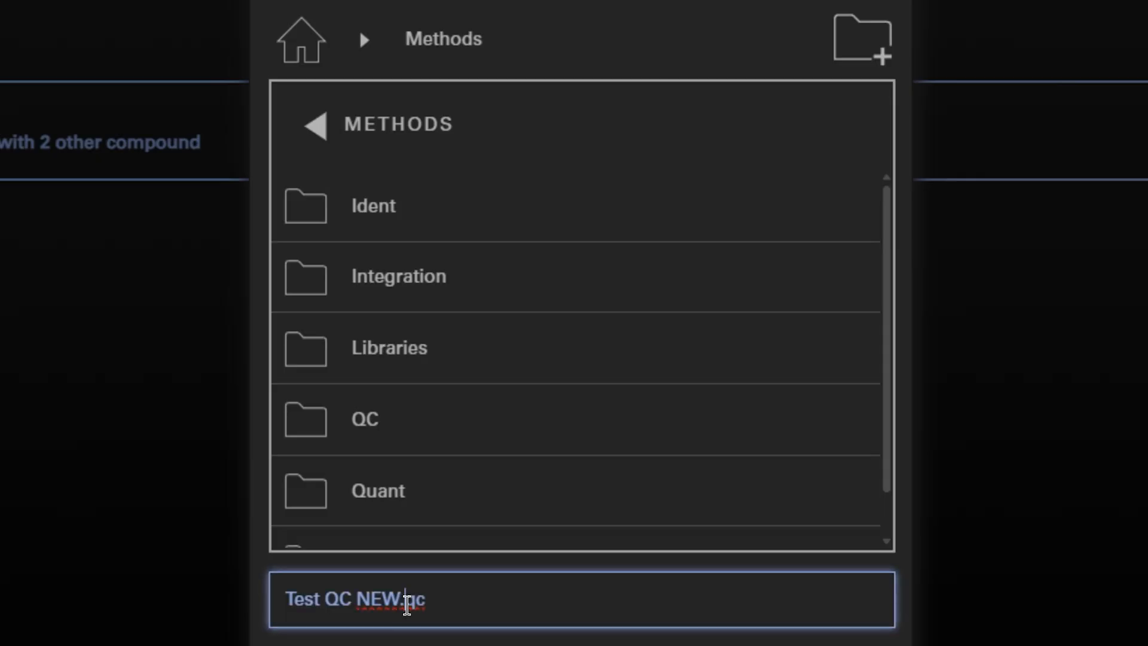
text(2)
key(Return)
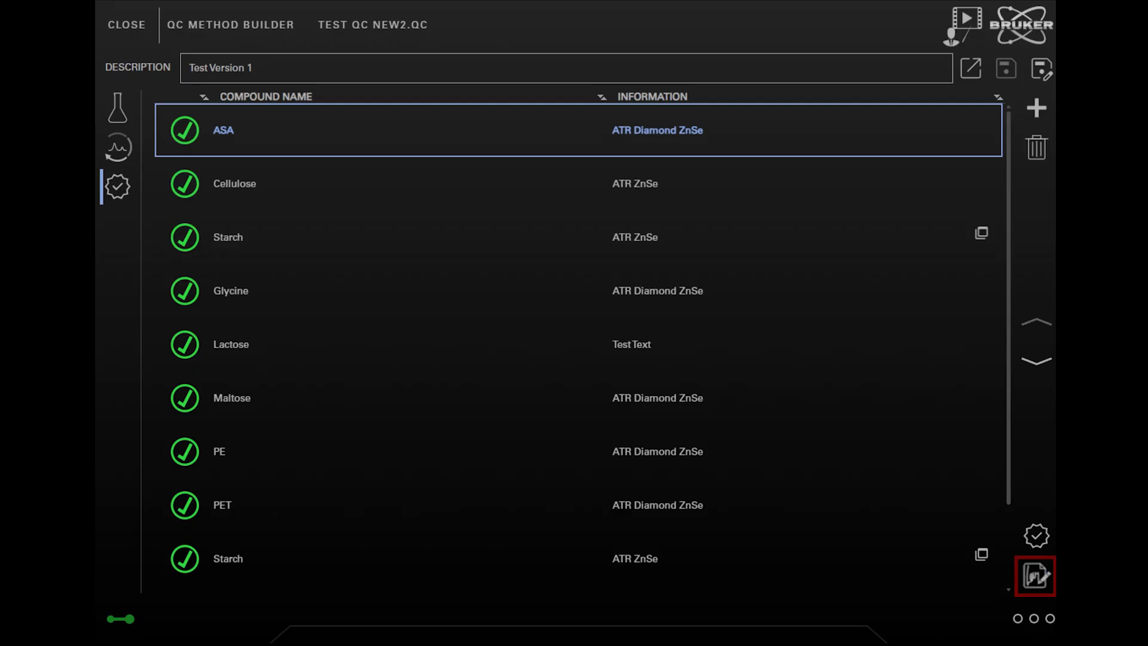
Log in with the operator account's username and password and apply a Review signature.
click(1035, 575)
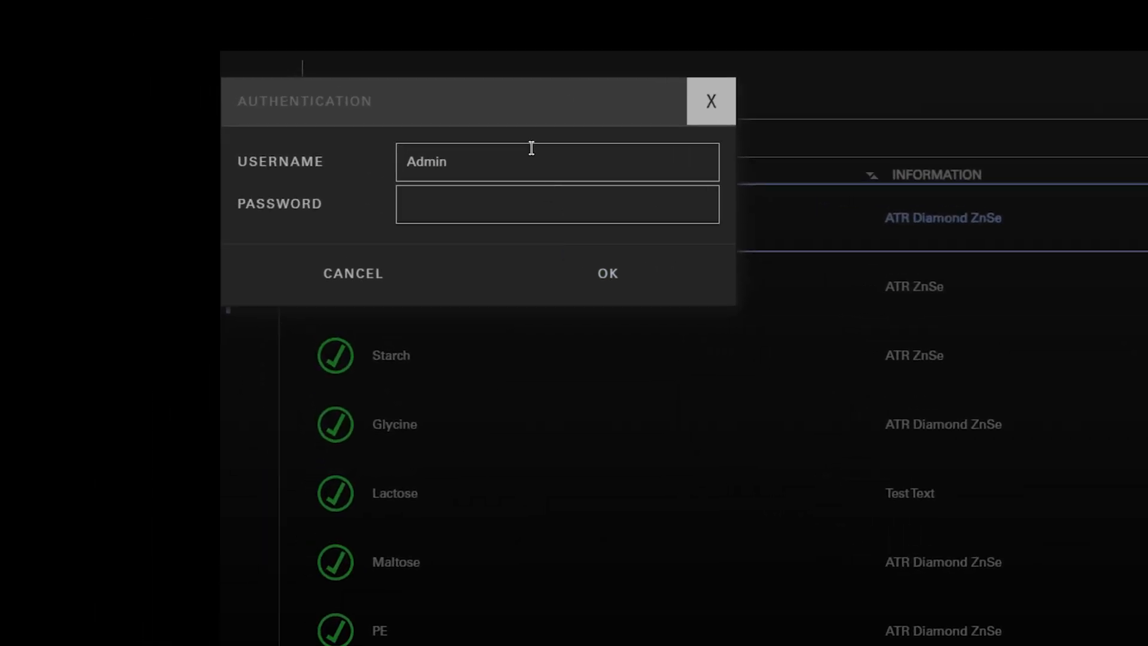
double_click(336, 78)
text(Operator)
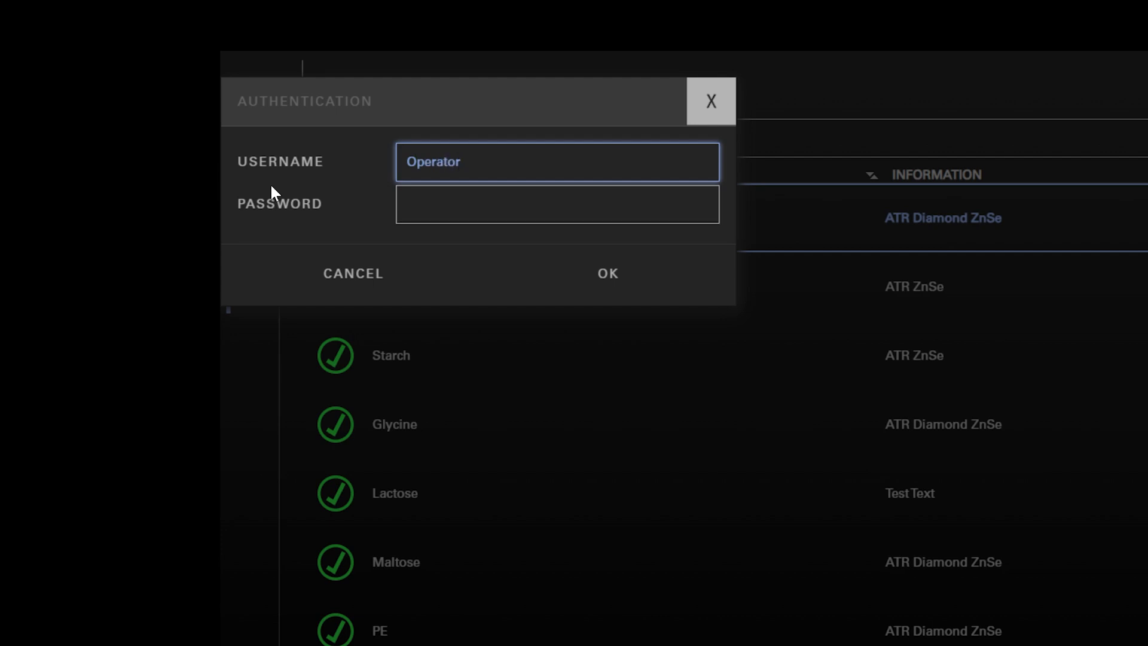
key(Tab)
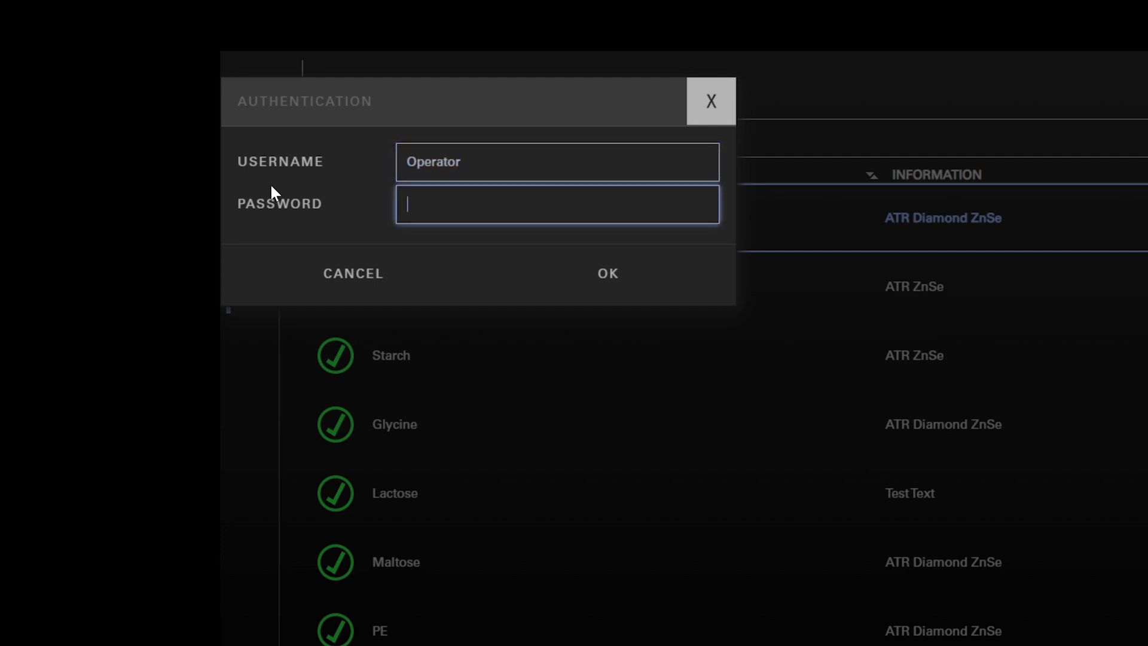
text(****)
key(Return)
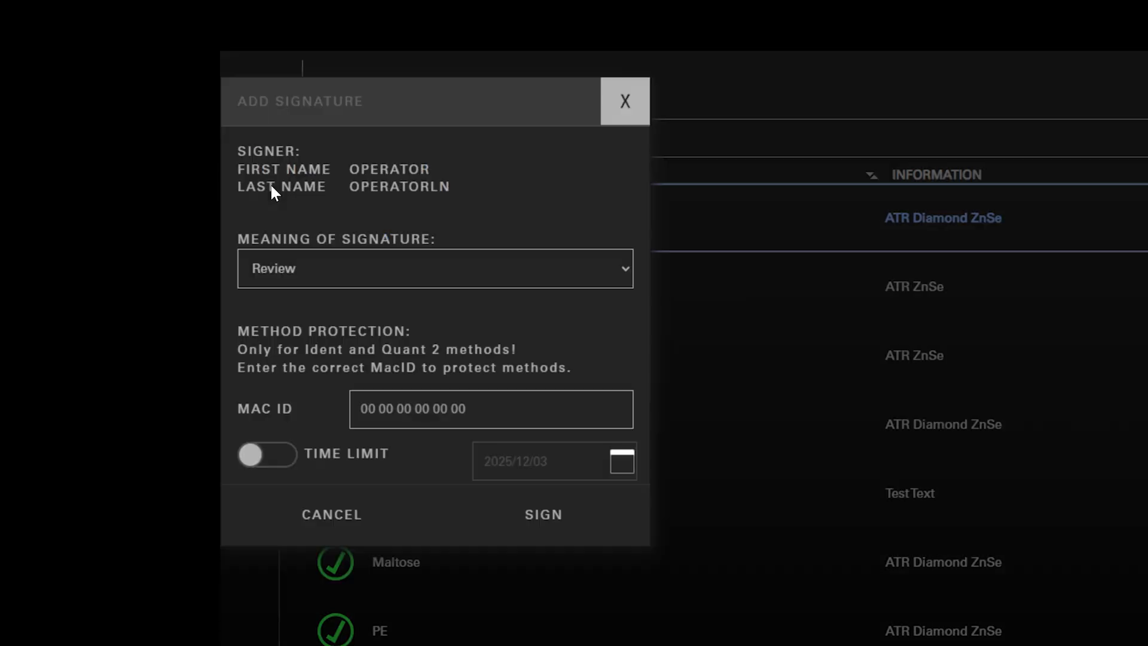
click(541, 517)
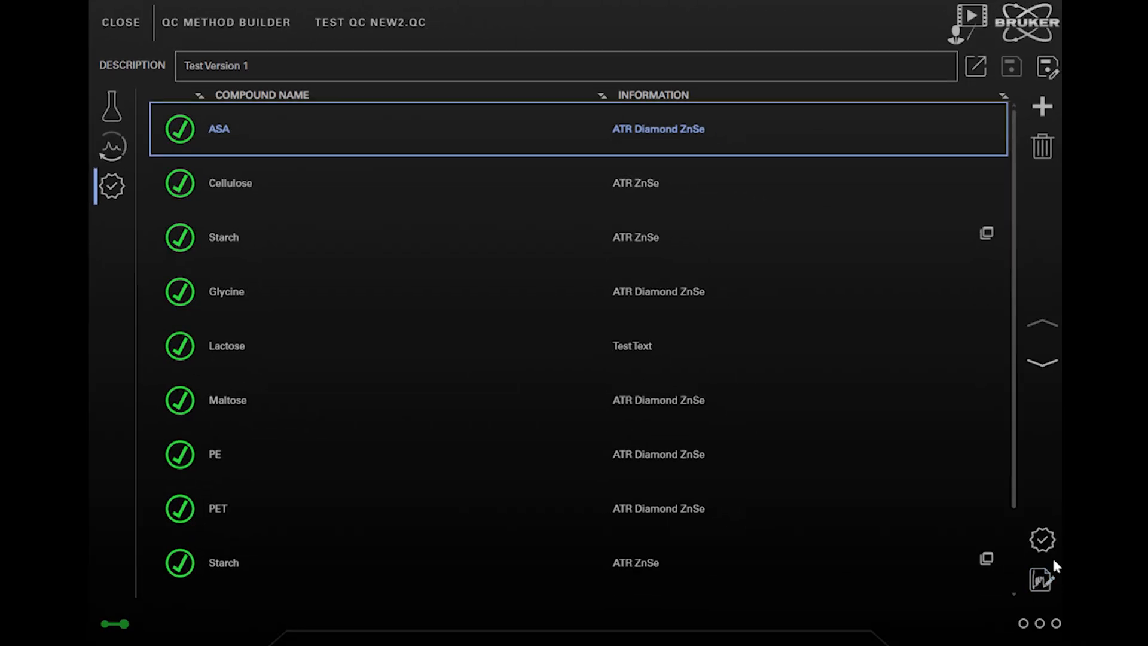